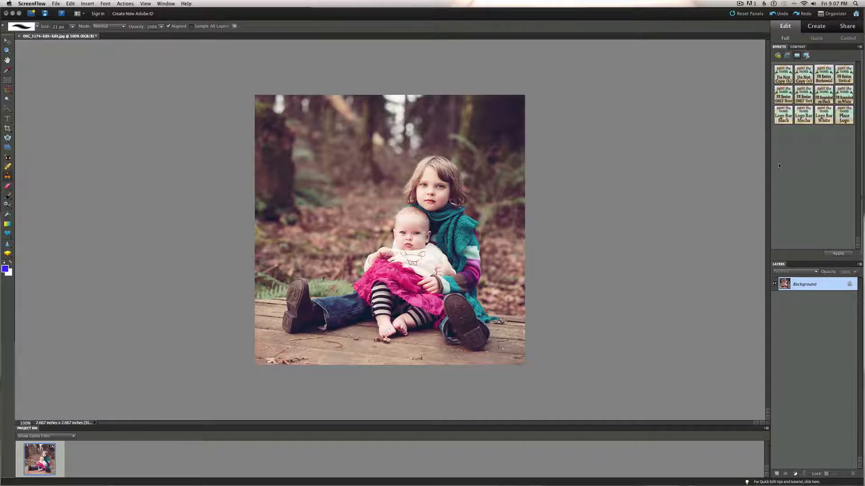
# Step: Run the FB Resize Horizontal action through its messages to make the 2.4-inch Sharpen It copy
pyautogui.doubleClick(820, 77)
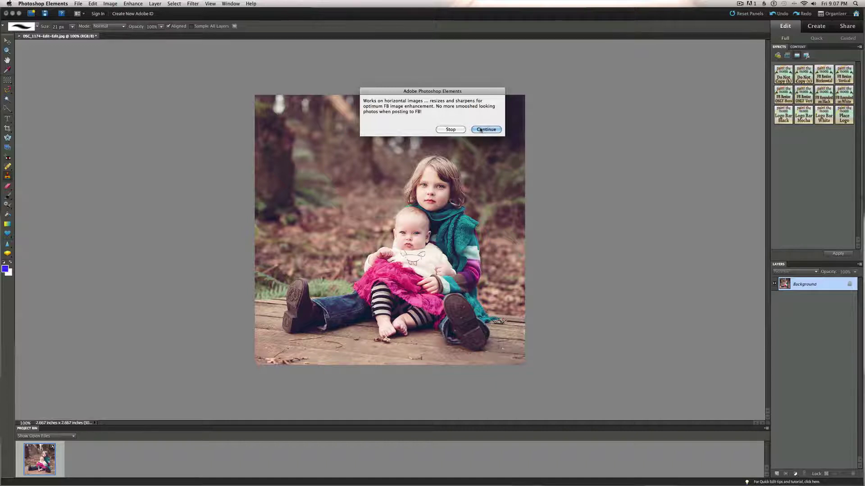
pyautogui.click(481, 130)
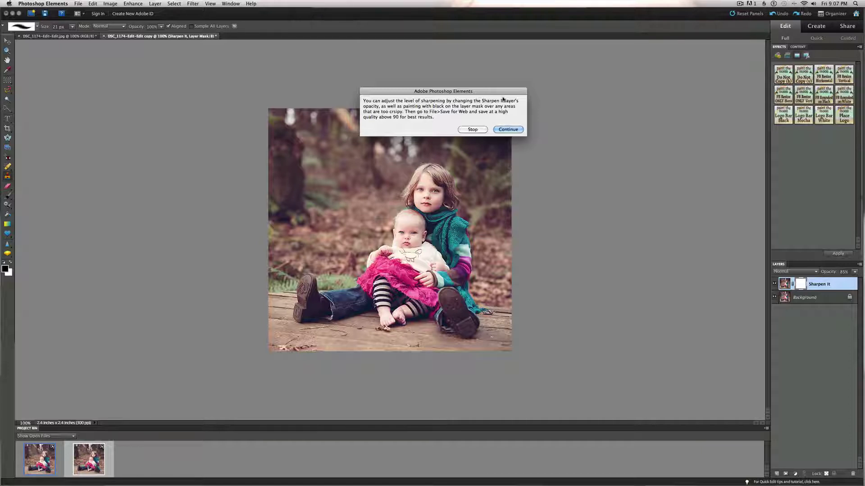
pyautogui.moveTo(497, 93); pyautogui.dragTo(571, 90)
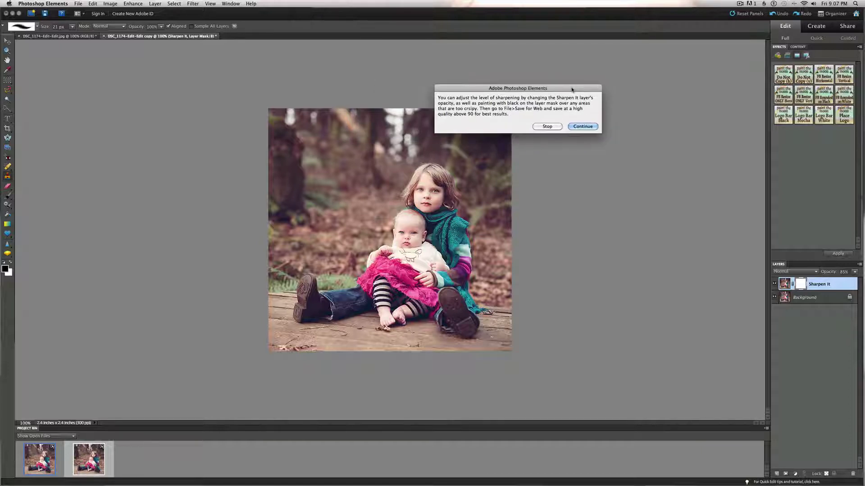
pyautogui.click(583, 127)
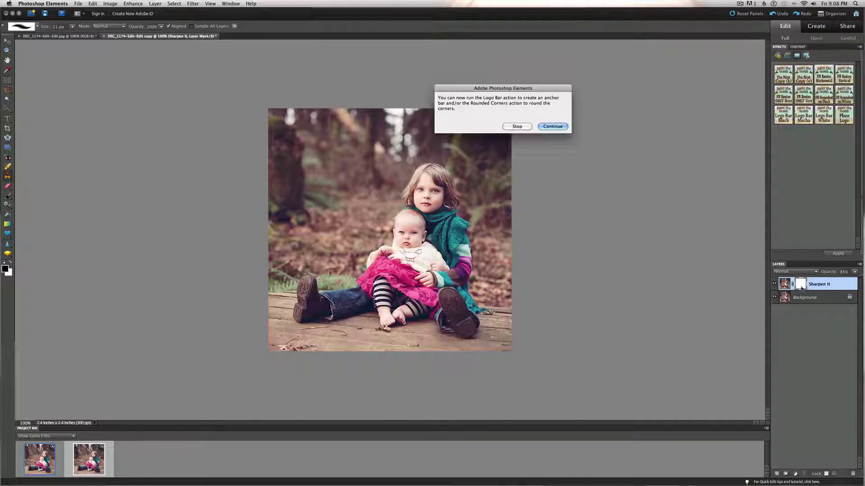
# Step: Paint black on the Sharpen It mask over the baby's face with a 460 px brush
pyautogui.click(549, 127)
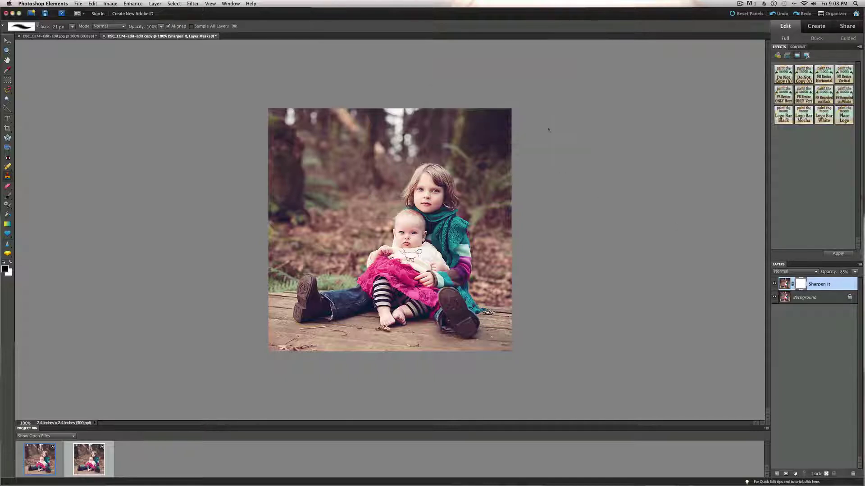
pyautogui.click(7, 196)
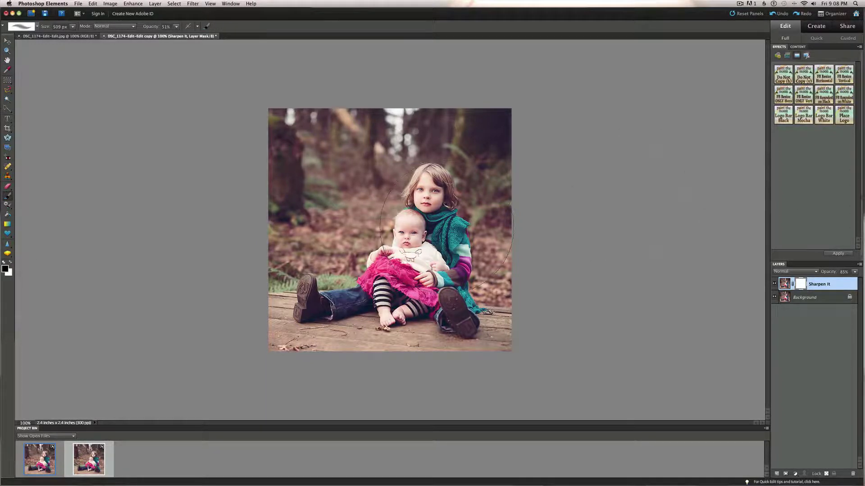
pyautogui.moveTo(50, 25)
pyautogui.mouseDown()
pyautogui.moveTo(11, 32)
pyautogui.moveTo(19, 31)
pyautogui.mouseUp()
pyautogui.moveTo(424, 215)
pyautogui.mouseDown()
pyautogui.moveTo(414, 194)
pyautogui.moveTo(413, 236)
pyautogui.mouseUp()
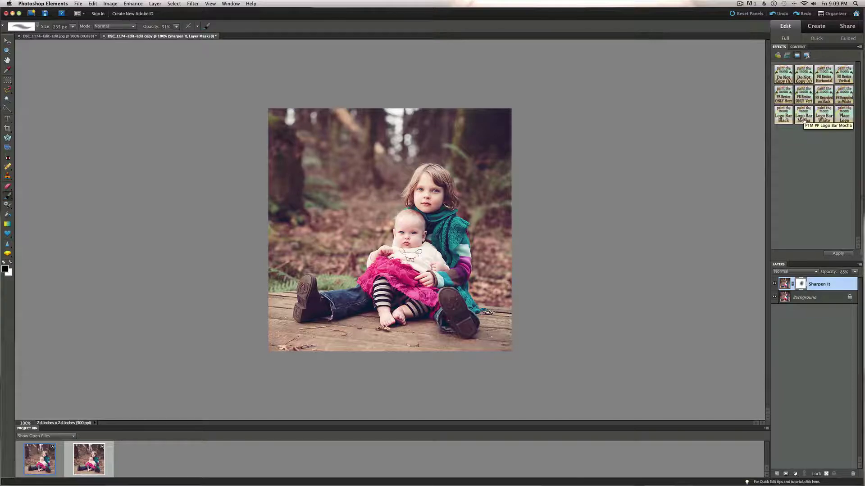
# Step: Run the Logo Bar Mocha action, extending the canvas to 2.4 × 2.667 inches
pyautogui.doubleClick(804, 118)
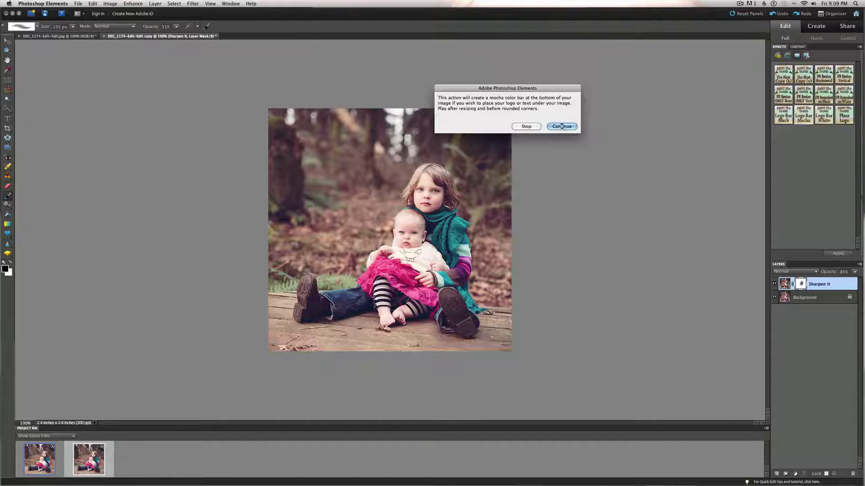
pyautogui.click(563, 127)
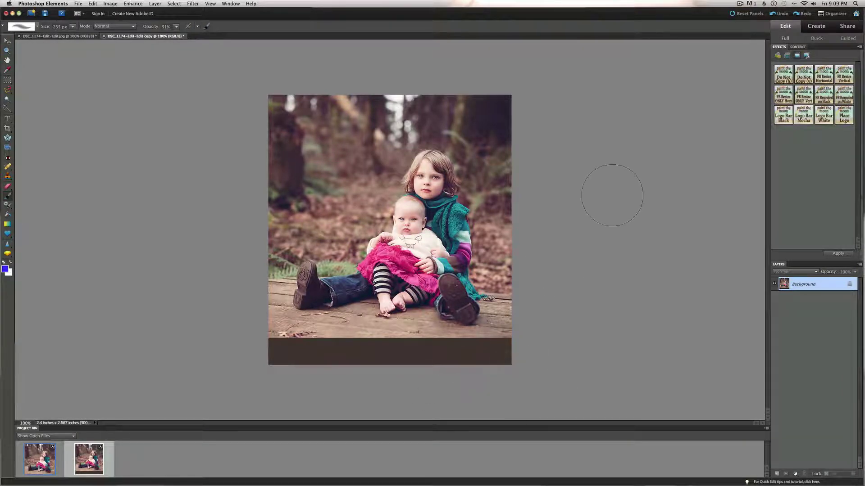
# Step: Add '©Paint the Moon Photography' in white 9 pt text on the mocha bar
pyautogui.press('t')
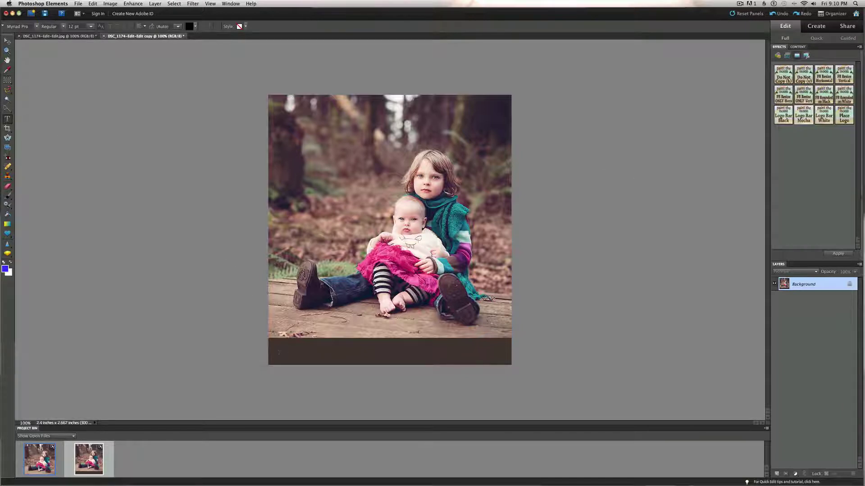
pyautogui.click(279, 354)
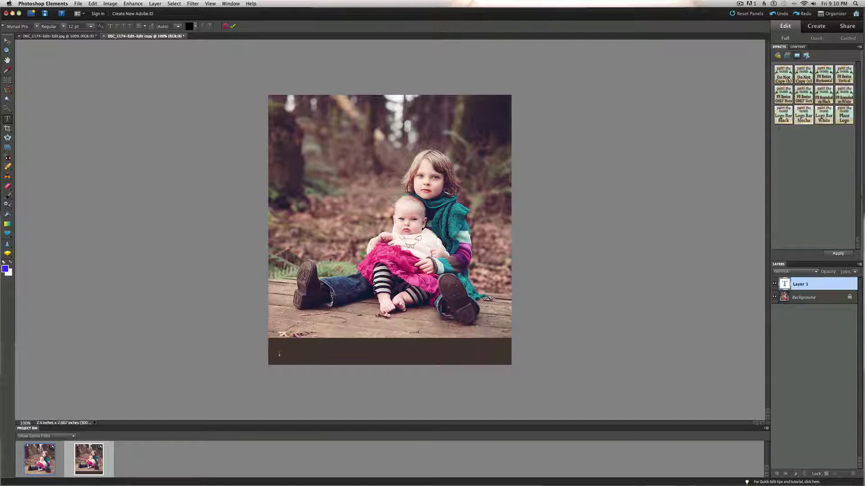
pyautogui.write('©Paint the Moon Photography')
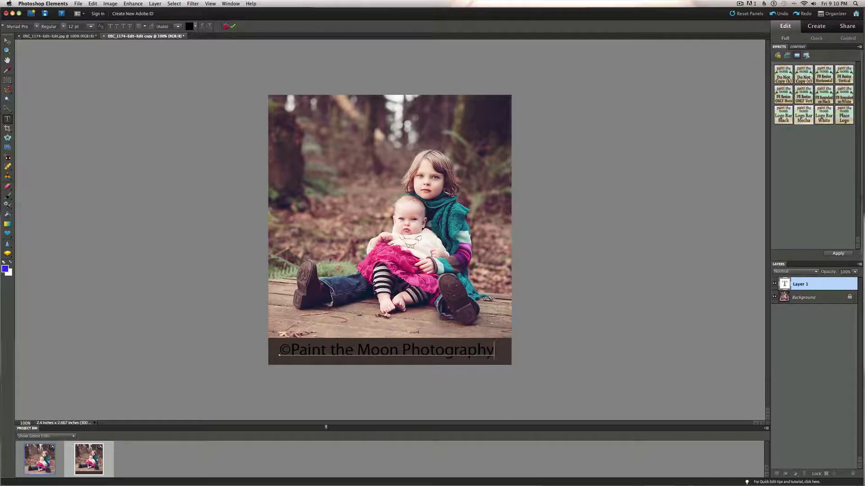
pyautogui.press('super+a')
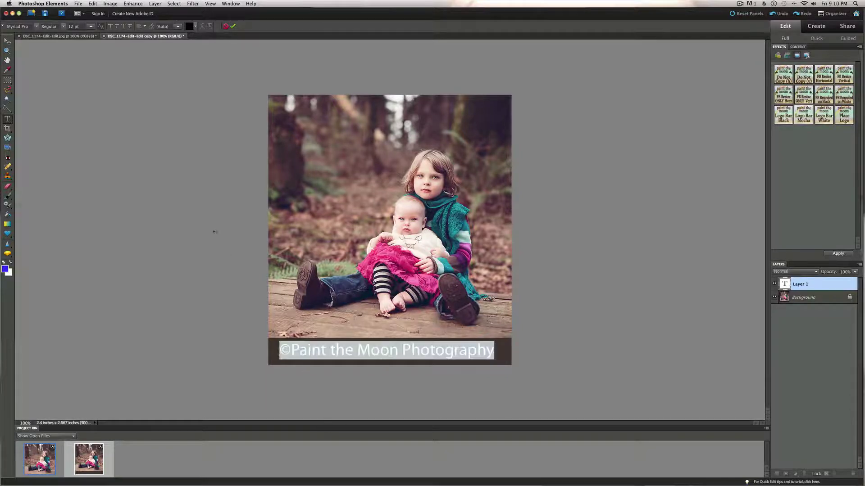
pyautogui.click(188, 26)
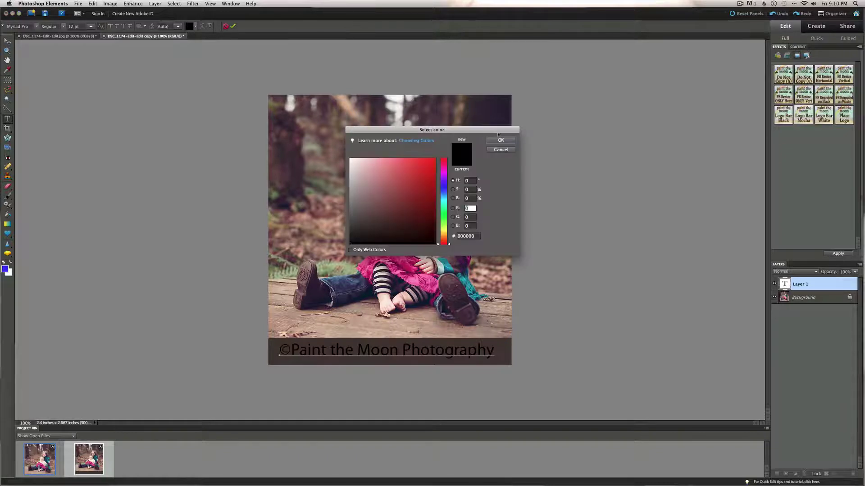
pyautogui.moveTo(353, 164); pyautogui.dragTo(348, 152)
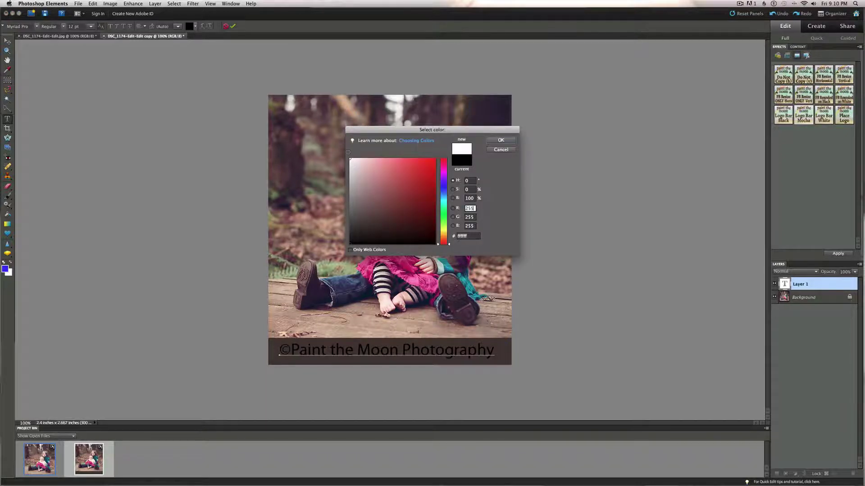
pyautogui.click(510, 140)
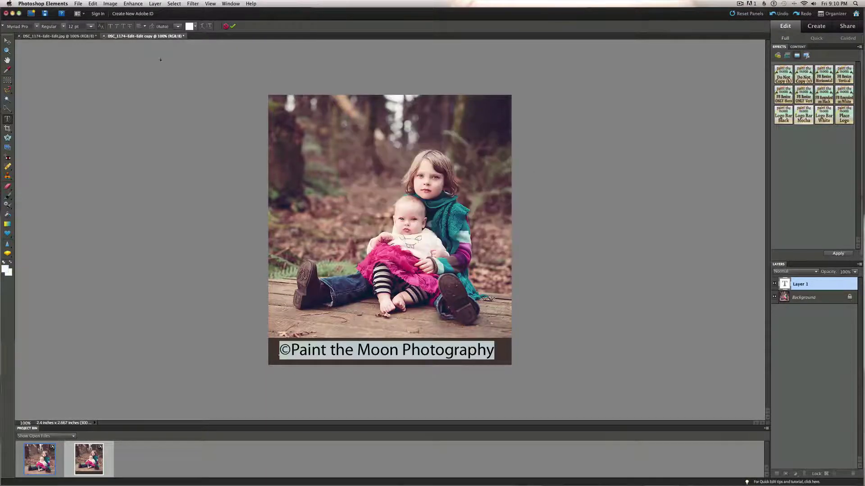
pyautogui.click(88, 26)
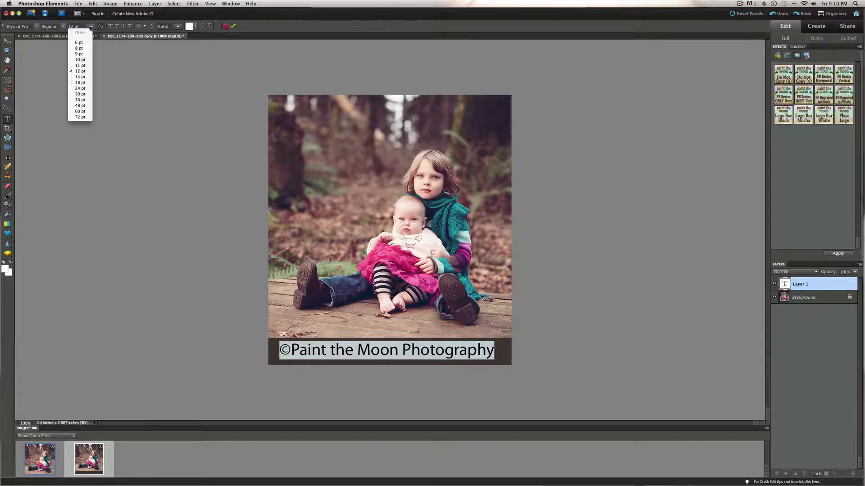
pyautogui.click(80, 54)
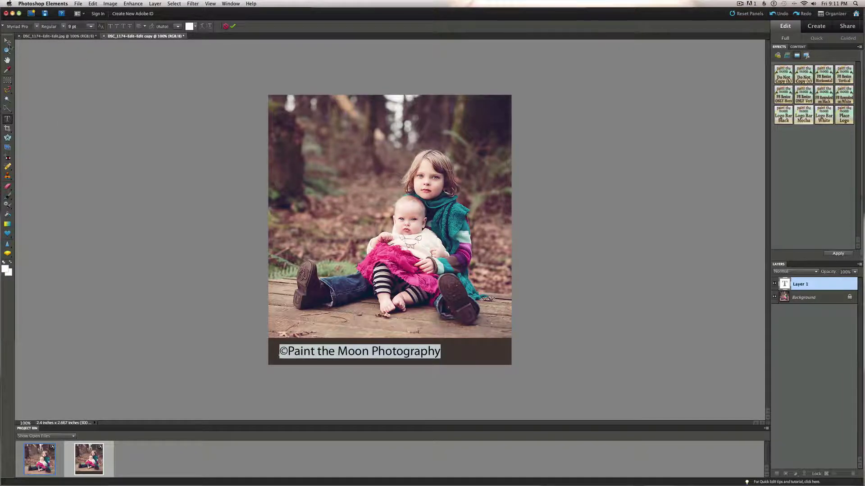
pyautogui.press('KP_Enter')
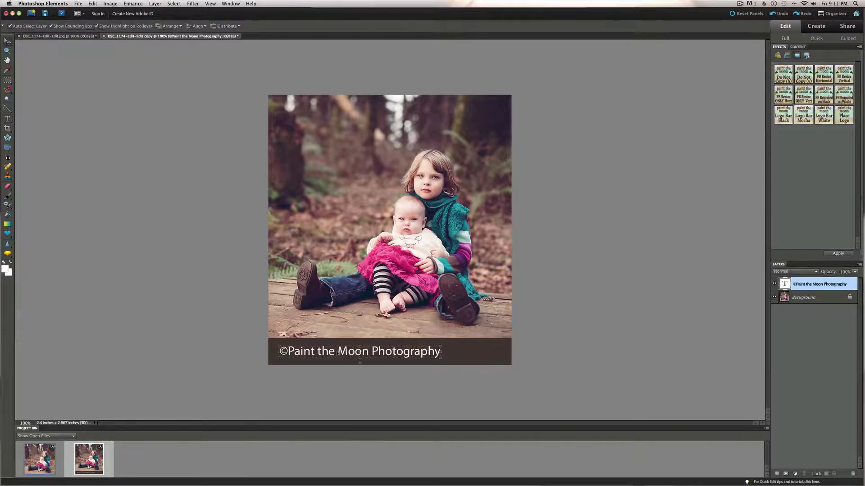
# Step: Nudge the copyright text slightly upward and set its layer opacity to 61%
pyautogui.moveTo(337, 351); pyautogui.dragTo(335, 350)
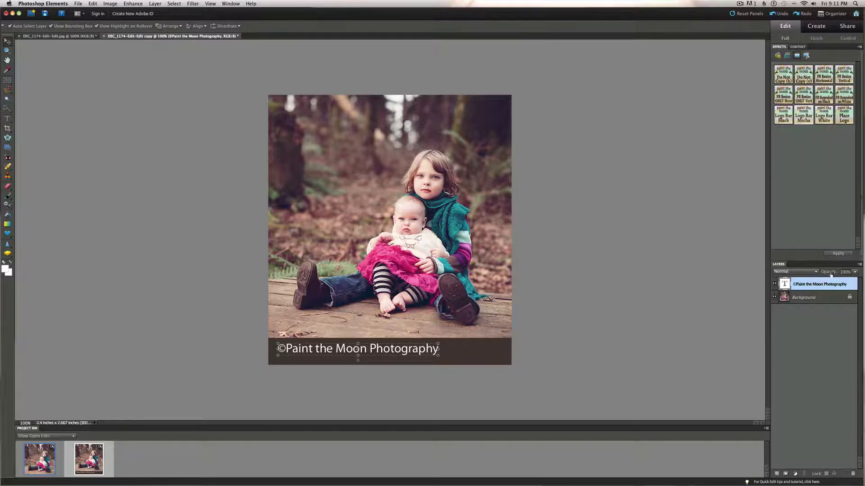
pyautogui.moveTo(830, 275); pyautogui.dragTo(824, 275)
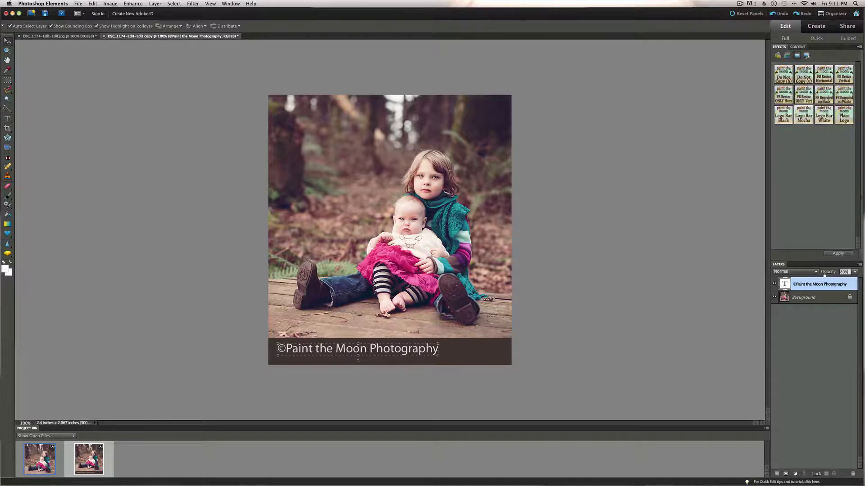
pyautogui.write('39')
pyautogui.press('Return')
pyautogui.moveTo(834, 272); pyautogui.dragTo(843, 273)
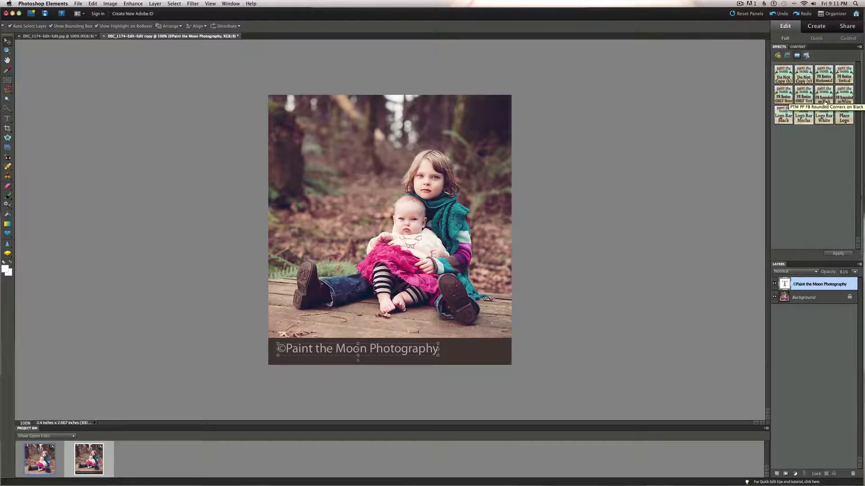
# Step: Scroll the Effects panel to find the FB Rounded Corners on Black action
pyautogui.moveTo(825, 103); pyautogui.dragTo(826, 141)
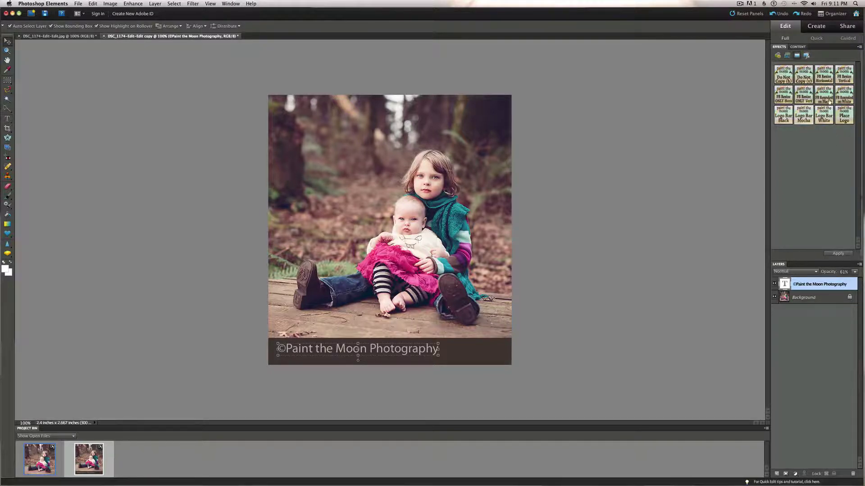
pyautogui.moveTo(831, 98); pyautogui.dragTo(831, 143)
# Step: Apply FB Rounded Corners on Black and set the surrounding pasteboard colour to Black
pyautogui.doubleClick(824, 98)
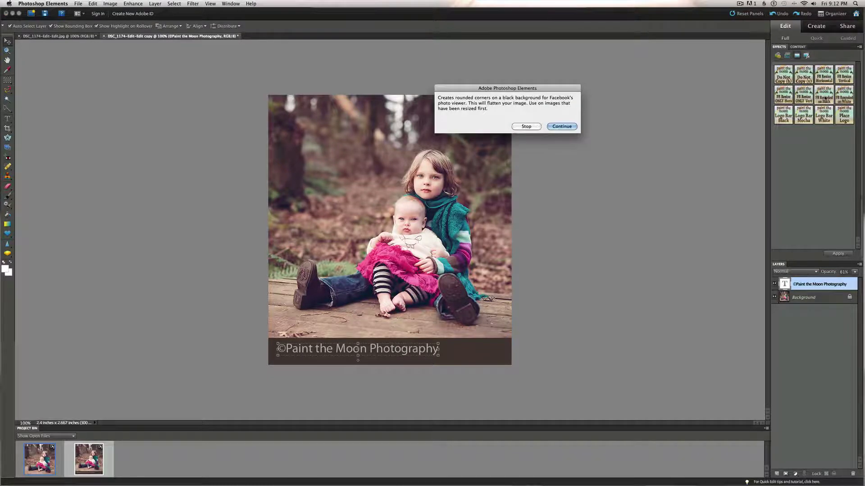
pyautogui.click(560, 127)
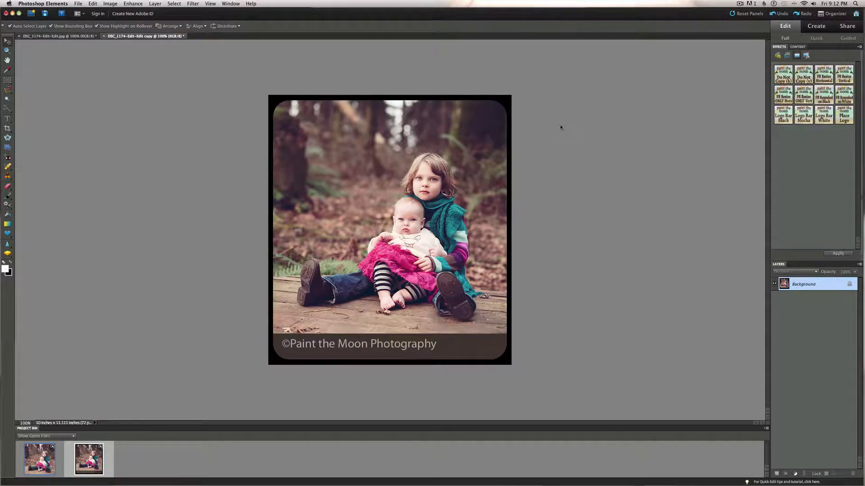
pyautogui.rightClick(225, 149)
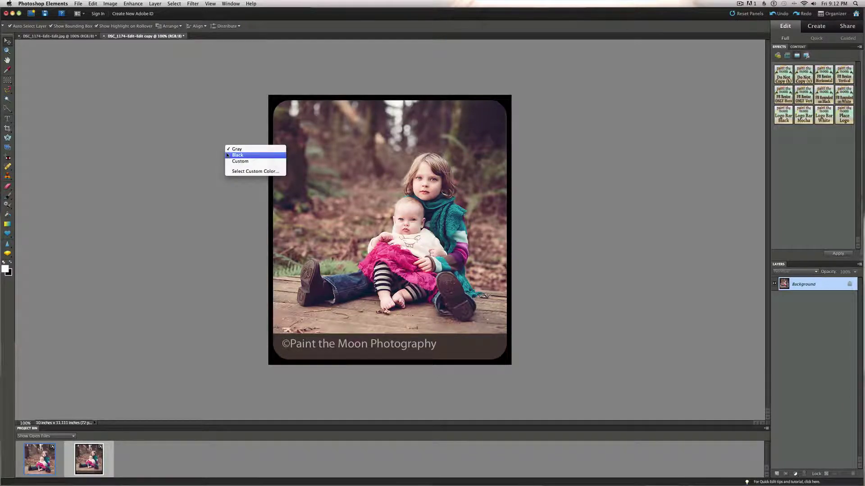
pyautogui.click(227, 155)
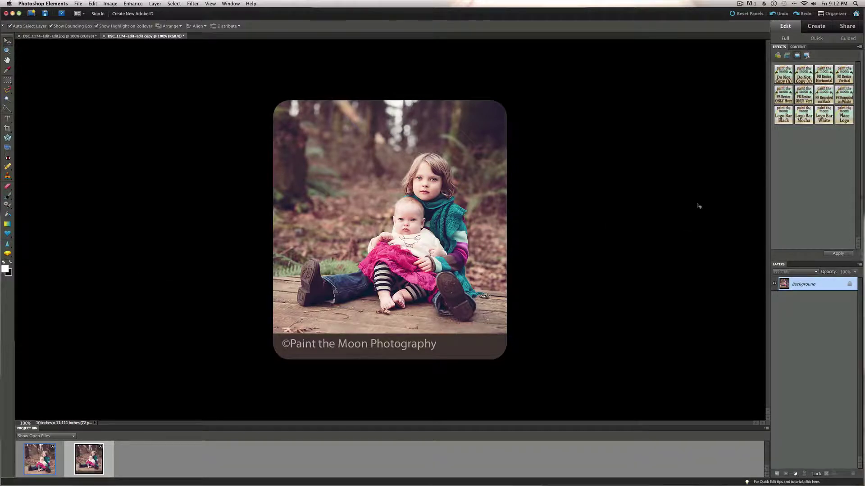
pyautogui.moveTo(846, 103); pyautogui.dragTo(834, 145)
# Step: Scroll the Effects panel's list of actions
pyautogui.moveTo(781, 161); pyautogui.dragTo(823, 132)
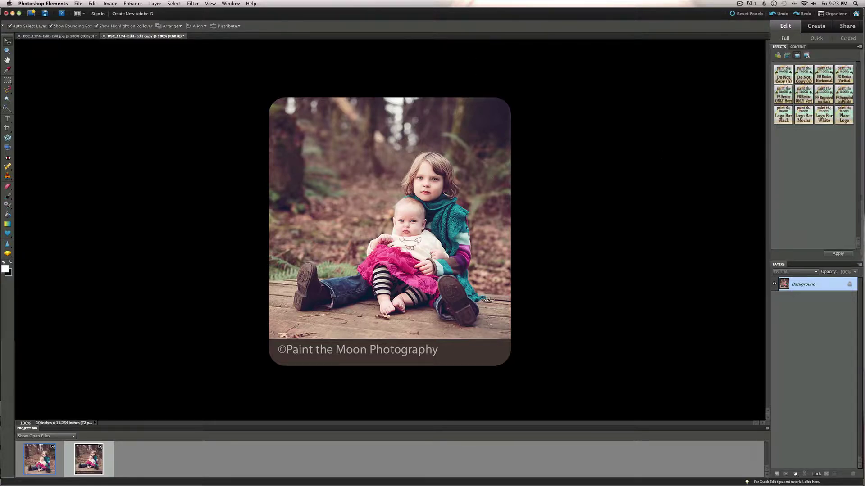
# Step: Apply the Do Not Copy (h) action, adding a 60% 'do not copy or save' line
pyautogui.doubleClick(784, 79)
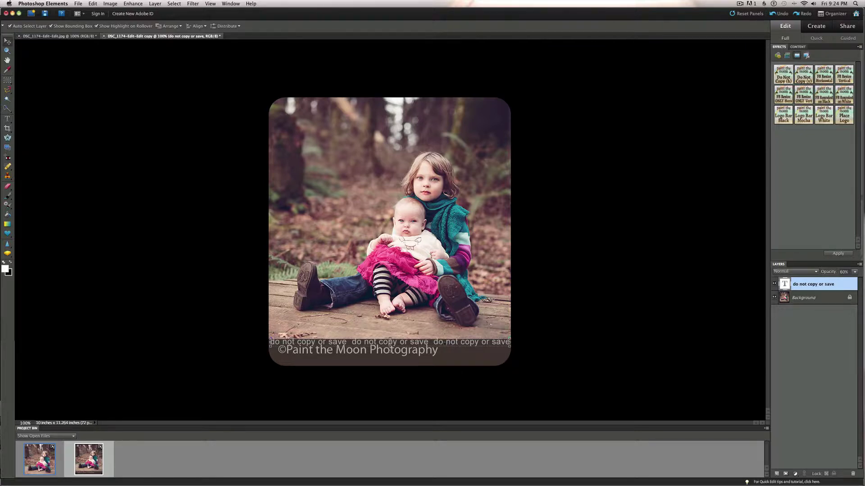
# Step: Set the 'do not copy or save' layer to 46% opacity, just above the copyright bar
pyautogui.moveTo(390, 347); pyautogui.dragTo(390, 253)
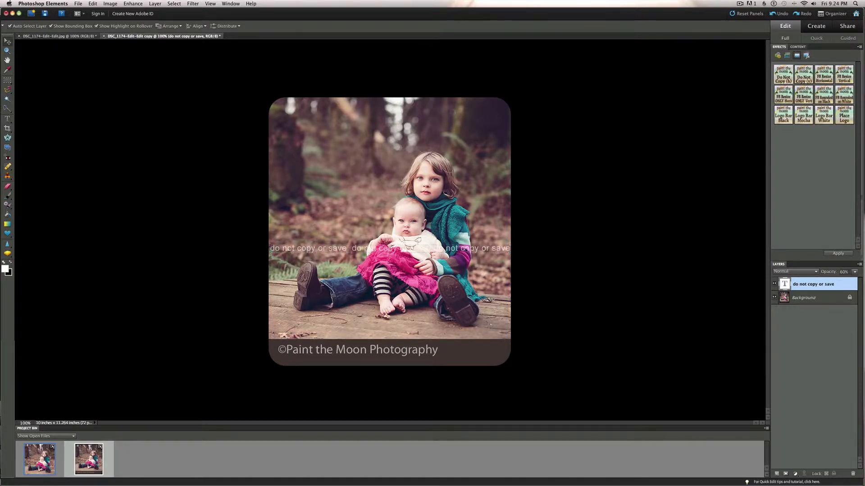
pyautogui.moveTo(390, 253); pyautogui.dragTo(390, 214)
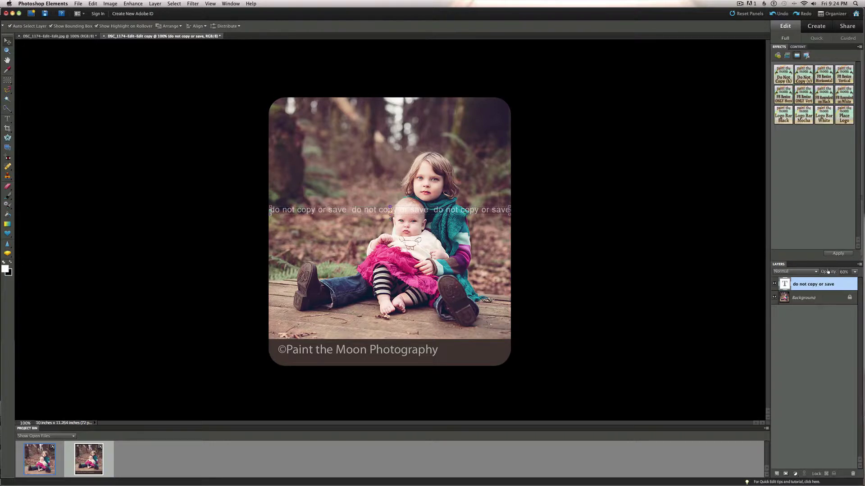
pyautogui.click(844, 272)
pyautogui.press('Return')
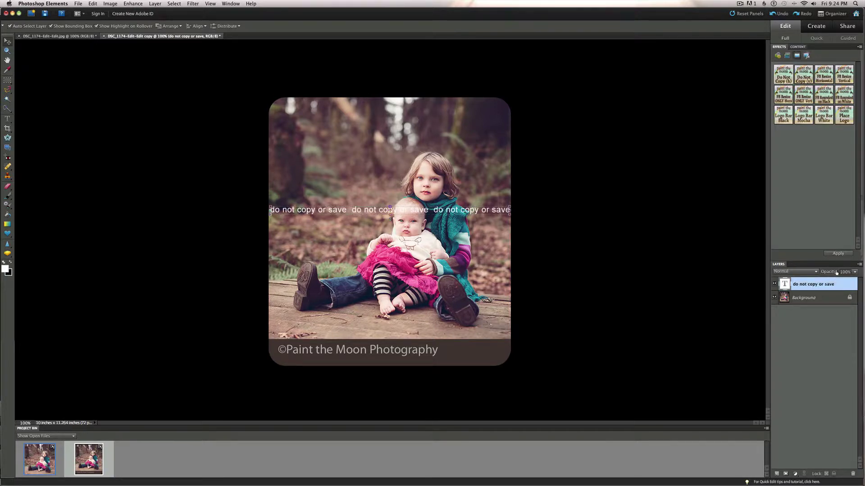
pyautogui.moveTo(832, 272); pyautogui.dragTo(817, 273)
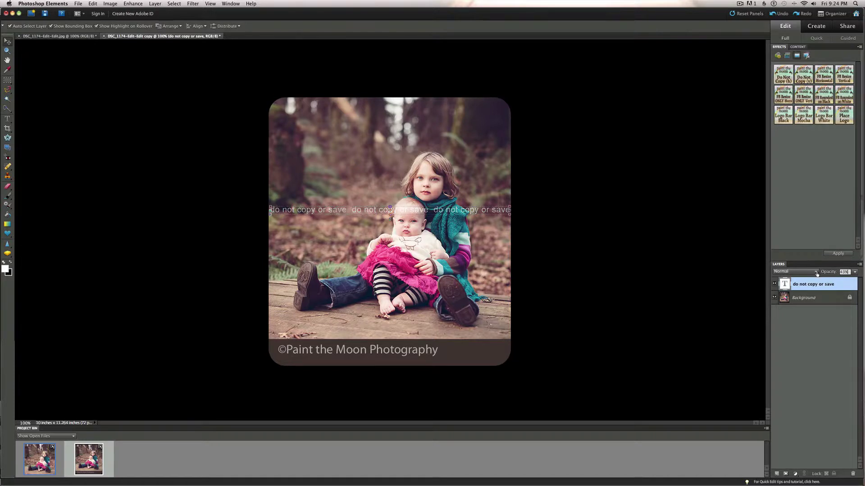
pyautogui.press('Return')
pyautogui.moveTo(390, 211); pyautogui.dragTo(390, 321)
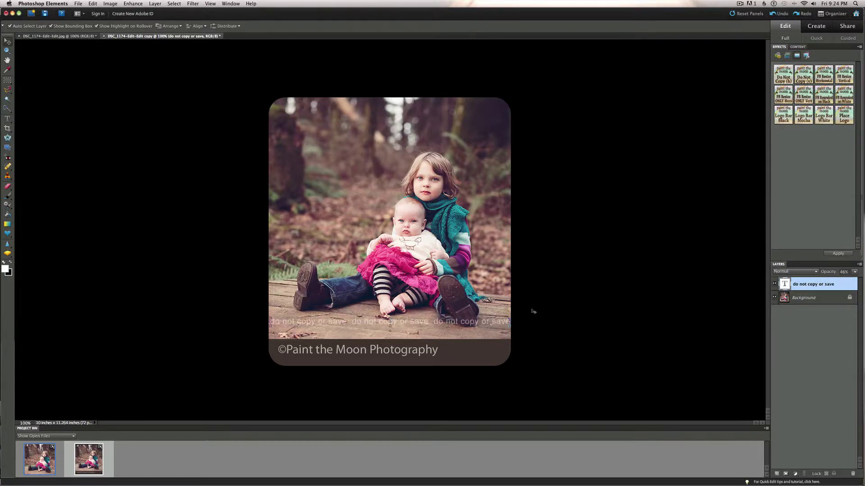
# Step: Lower the 'do not copy or save' layer's opacity to about 39%
pyautogui.moveTo(856, 106)
pyautogui.moveTo(833, 274); pyautogui.dragTo(829, 275)
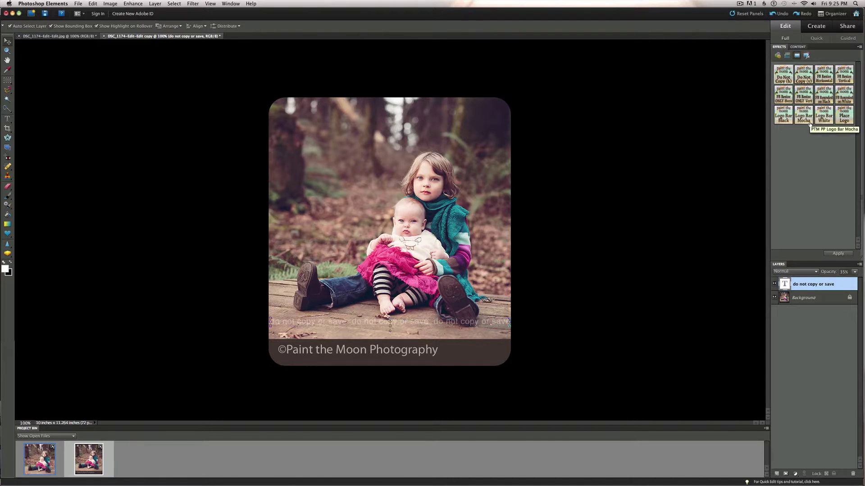
pyautogui.moveTo(810, 124); pyautogui.dragTo(809, 193)
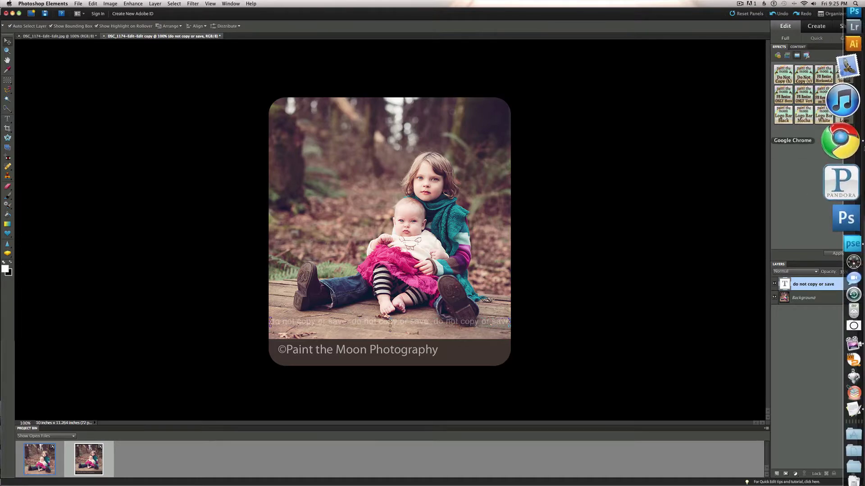
# Step: Switch to Google Chrome to show the Paint the Moon Photography Facebook page wall
pyautogui.click(840, 141)
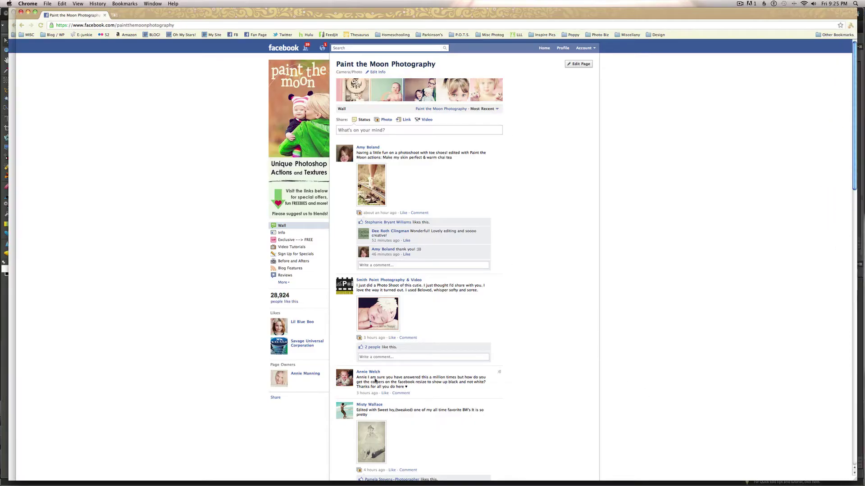